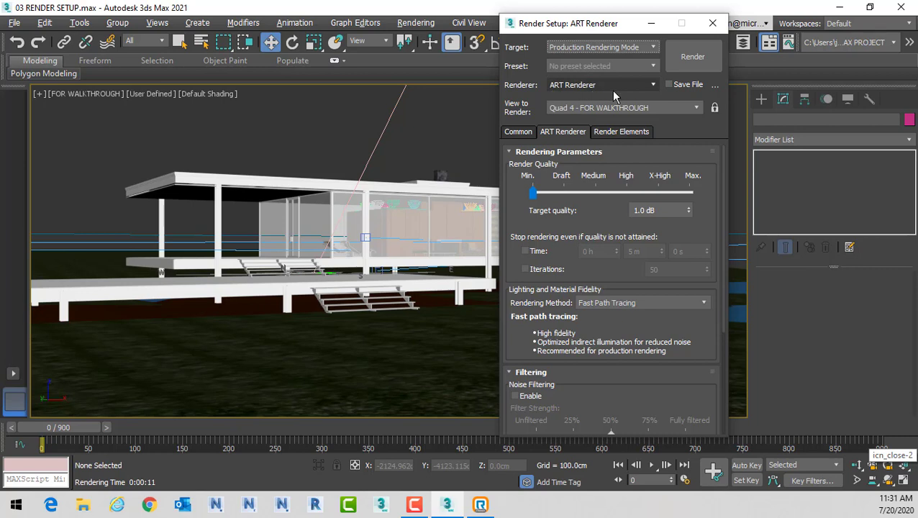
Step: Switch the production renderer to Arnold and back to ART Renderer
{"action": "left_click", "coordinate": [654, 86]}
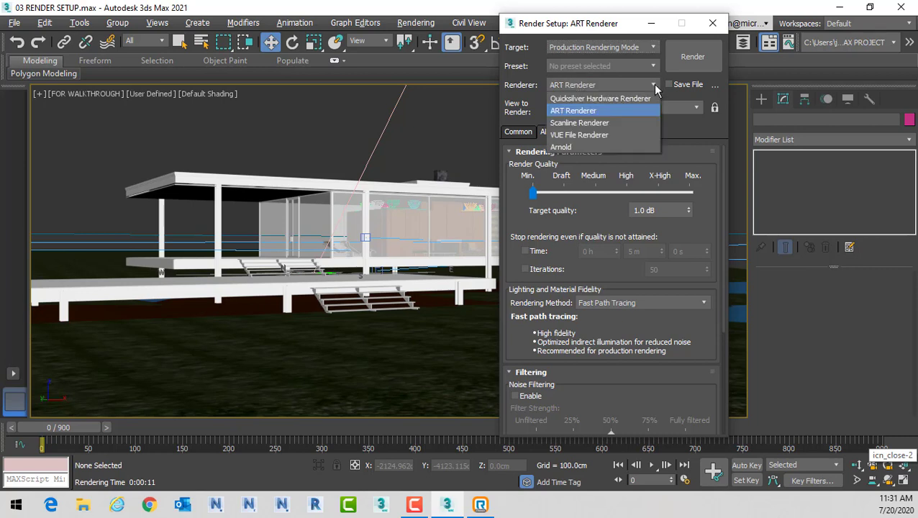
{"action": "left_click", "coordinate": [575, 111]}
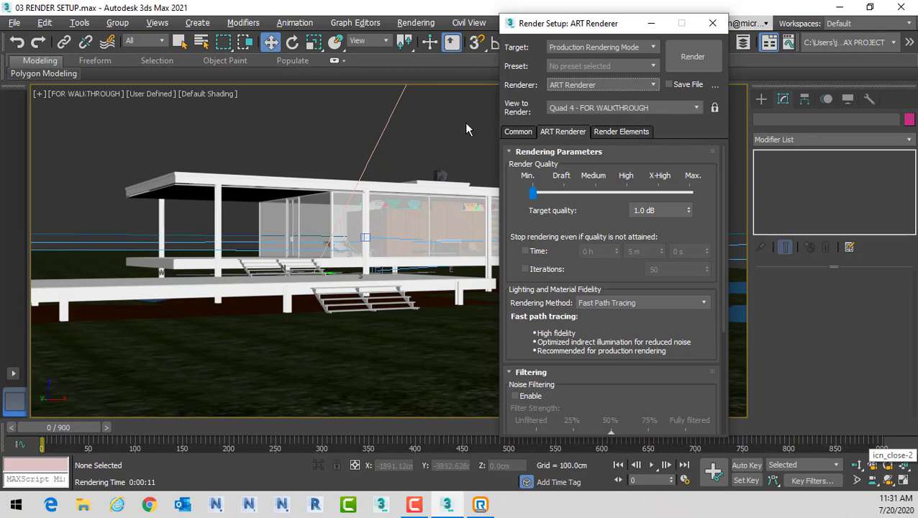
{"action": "left_click", "coordinate": [653, 86]}
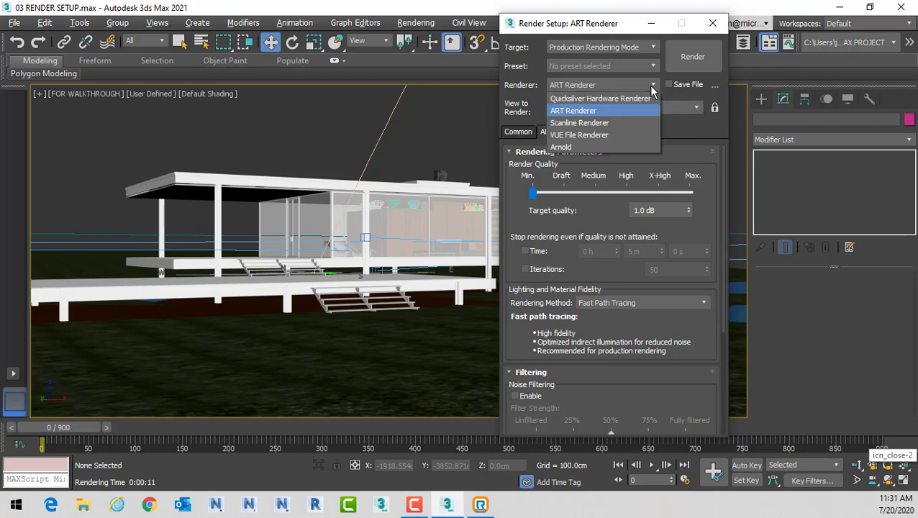
{"action": "left_click", "coordinate": [561, 146]}
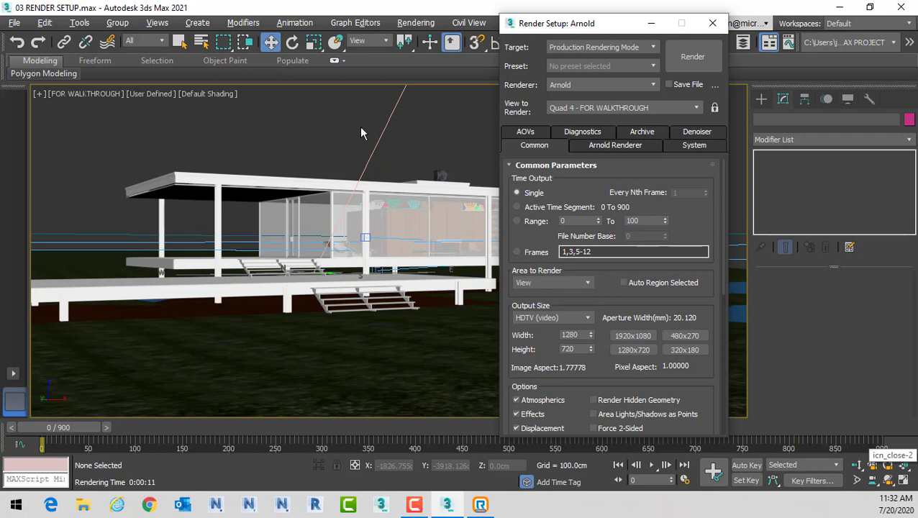
{"action": "left_click", "coordinate": [653, 85]}
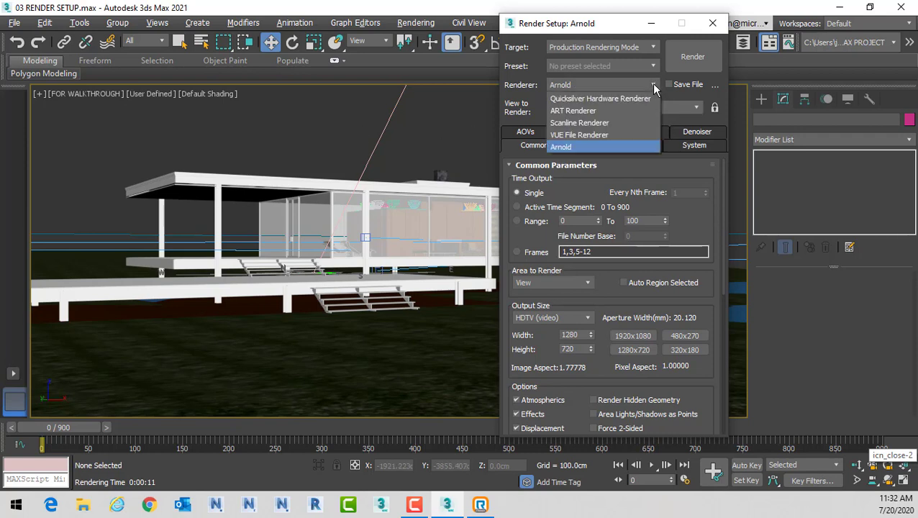
{"action": "left_click", "coordinate": [577, 112]}
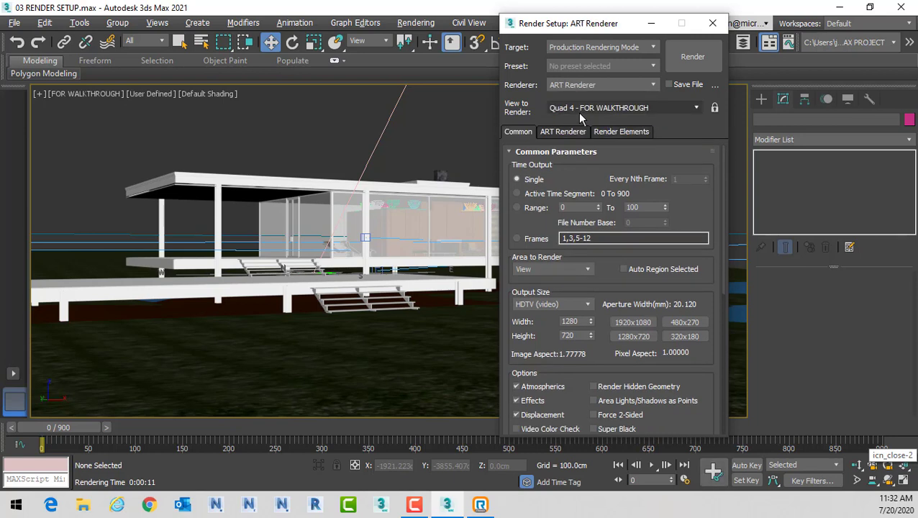
Step: Start a test render of the FOR WALKTHROUGH view to check its exposure, and cancel it
{"action": "left_click", "coordinate": [692, 57]}
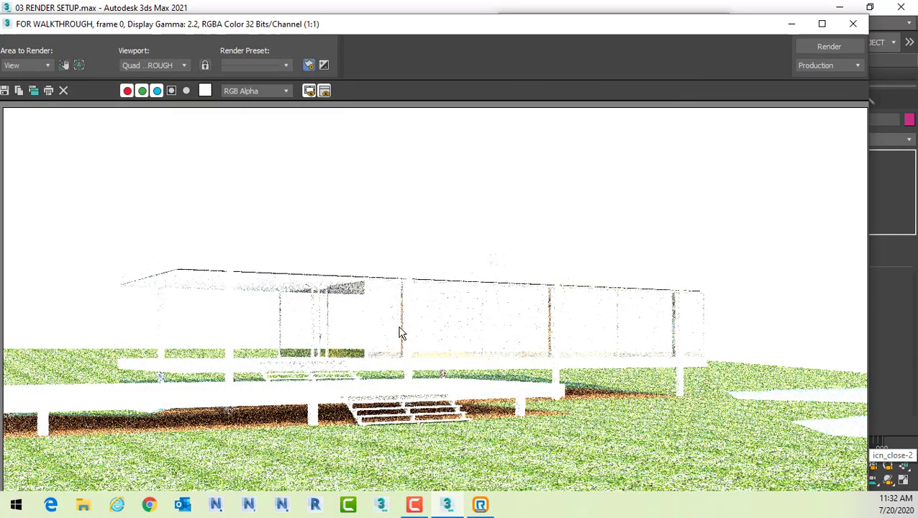
{"action": "left_click", "coordinate": [853, 24]}
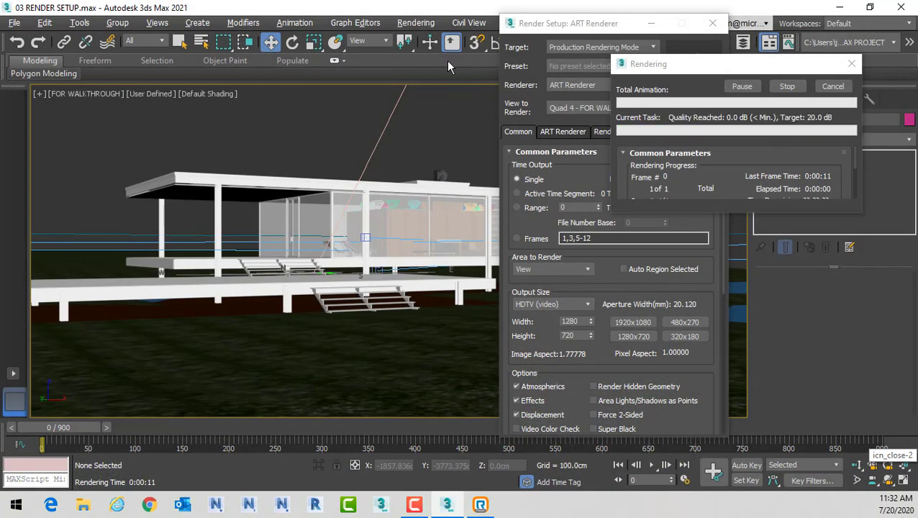
{"action": "left_click", "coordinate": [852, 64]}
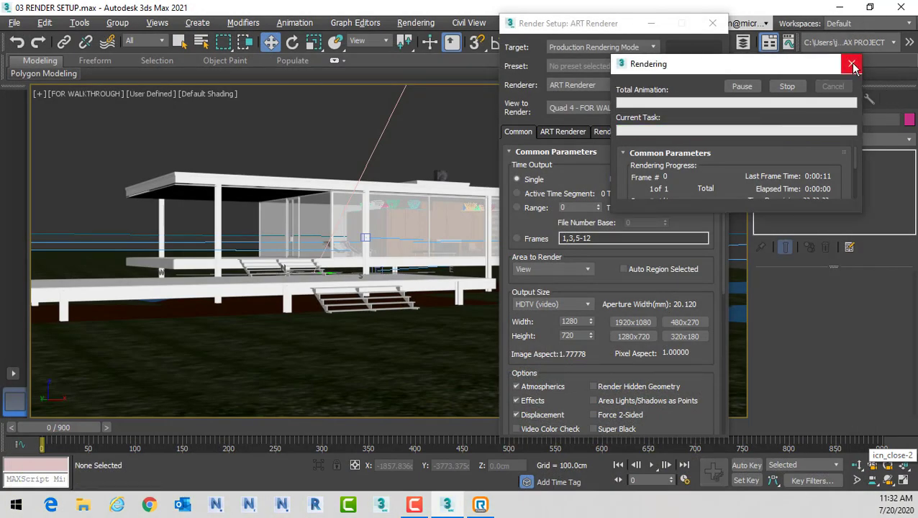
Step: Apply Automatic Exposure Control to the scene and enable processing of the background and environment maps
{"action": "left_click", "coordinate": [402, 23]}
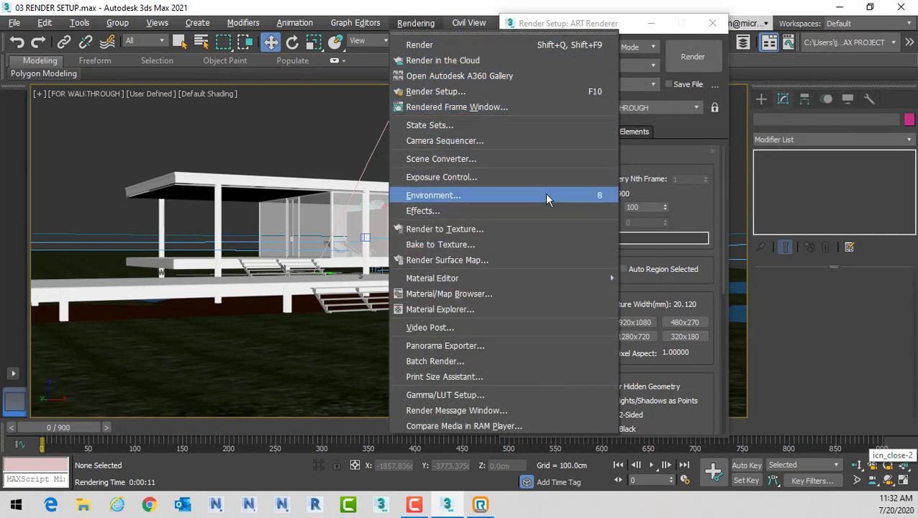
{"action": "left_click", "coordinate": [451, 176]}
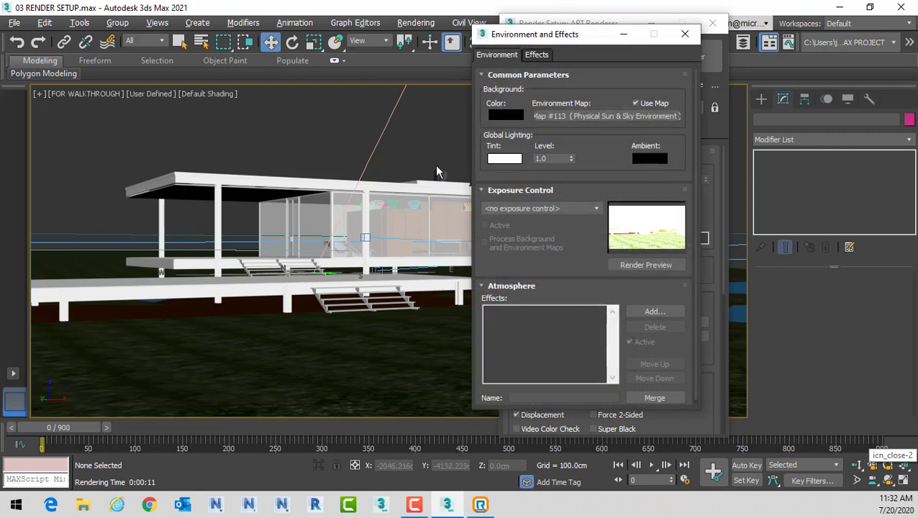
{"action": "left_click", "coordinate": [576, 207]}
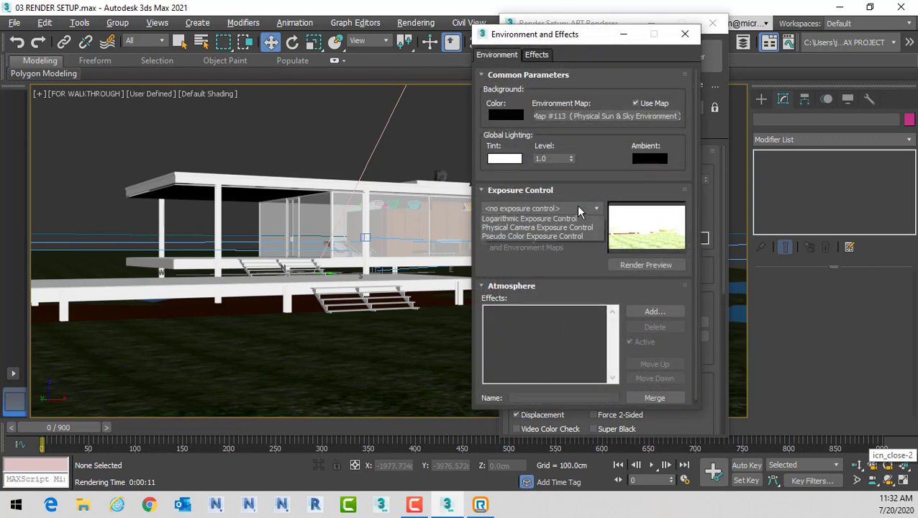
{"action": "left_click", "coordinate": [526, 229]}
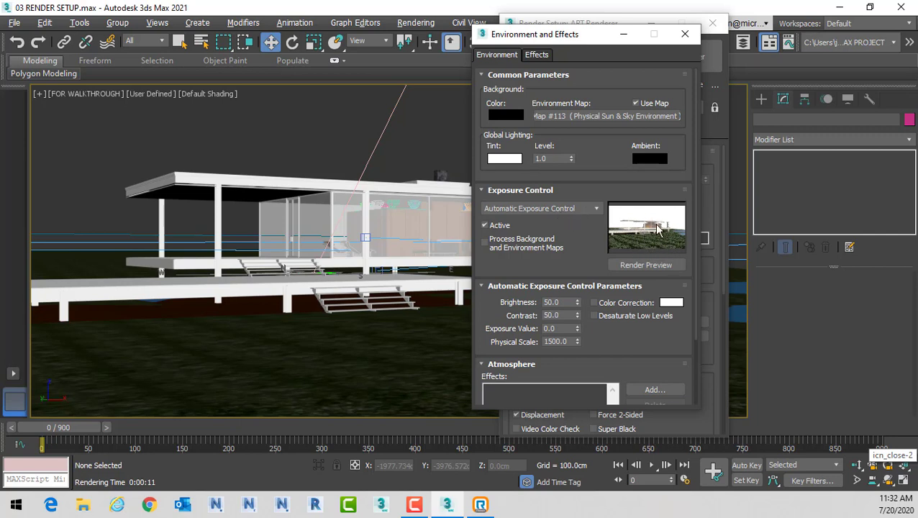
{"action": "left_click", "coordinate": [487, 243]}
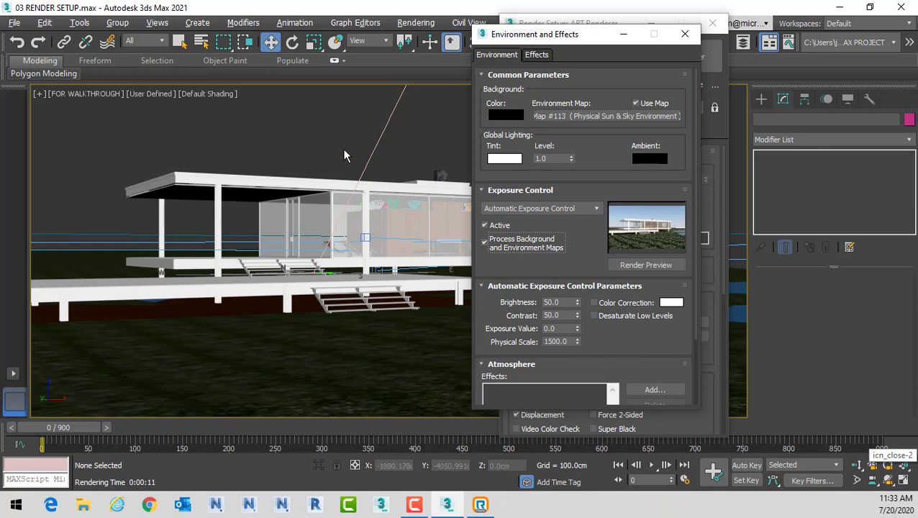
{"action": "left_click", "coordinate": [686, 37]}
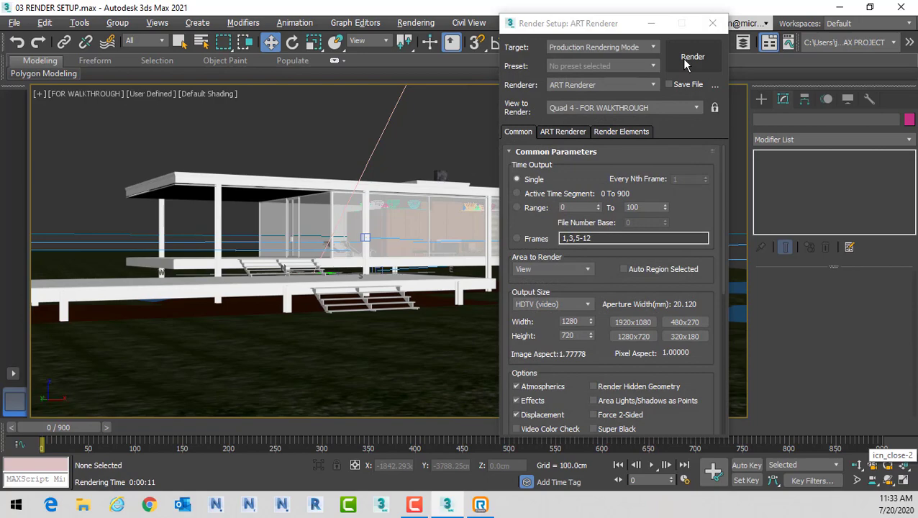
Step: Render the FOR WALKTHROUGH view with the new exposure, inspect the image at full window size and close it
{"action": "left_click", "coordinate": [687, 62]}
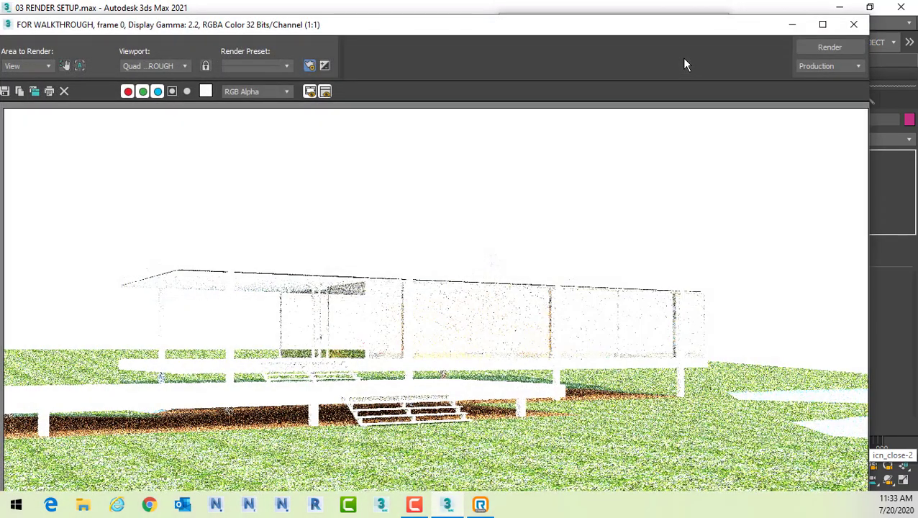
{"action": "left_click", "coordinate": [822, 24]}
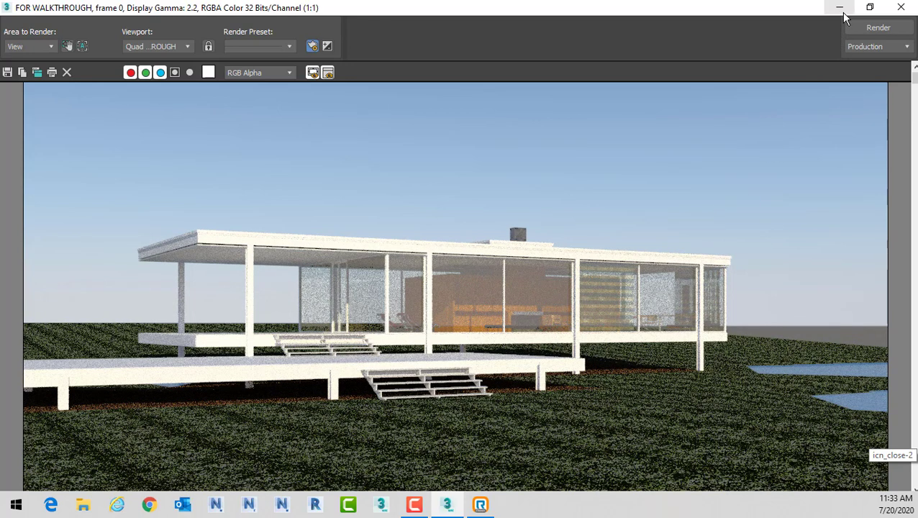
{"action": "left_click", "coordinate": [900, 9]}
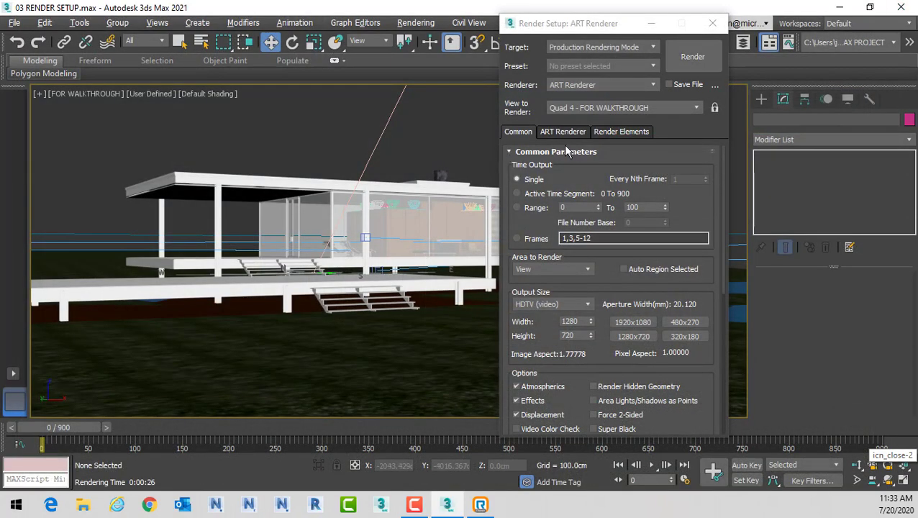
Step: Raise the ART Renderer quality to High with a target of 33.0 dB
{"action": "left_click", "coordinate": [653, 86]}
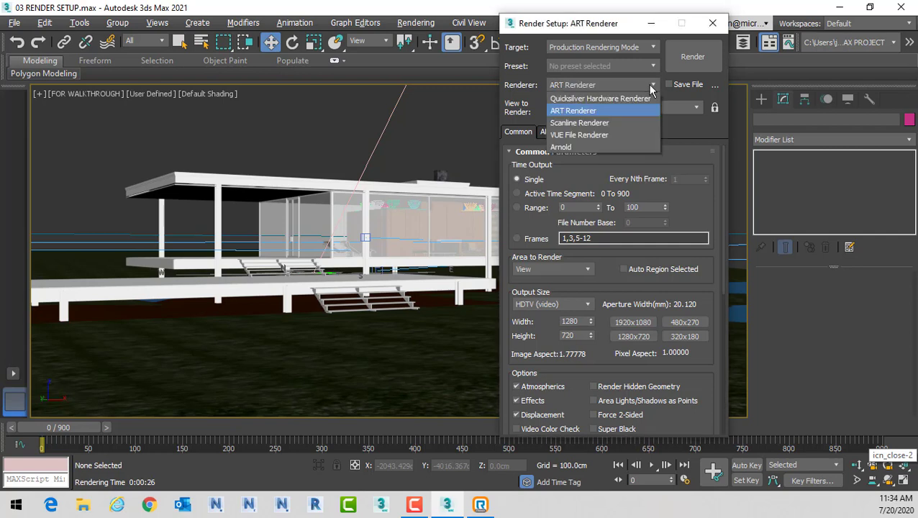
{"action": "left_click", "coordinate": [615, 85]}
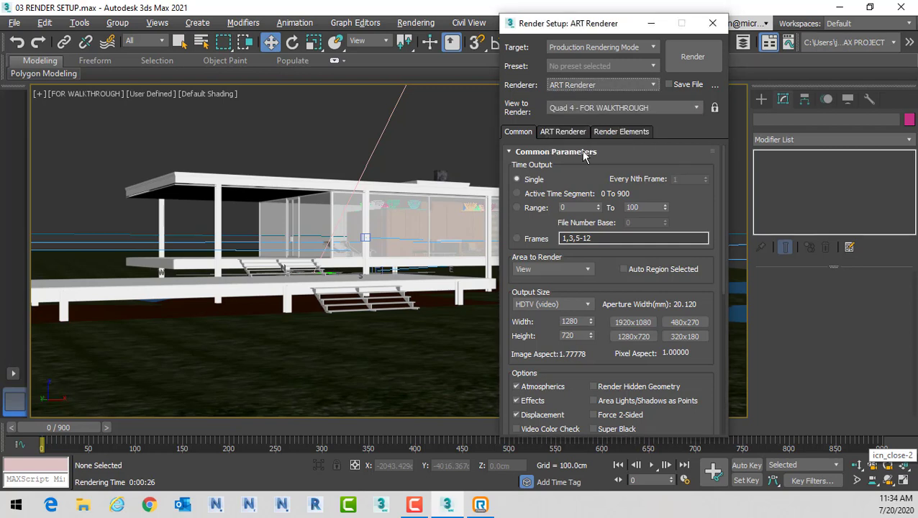
{"action": "left_click", "coordinate": [565, 133]}
{"action": "left_click_drag", "start_coordinate": [564, 193], "coordinate": [629, 195]}
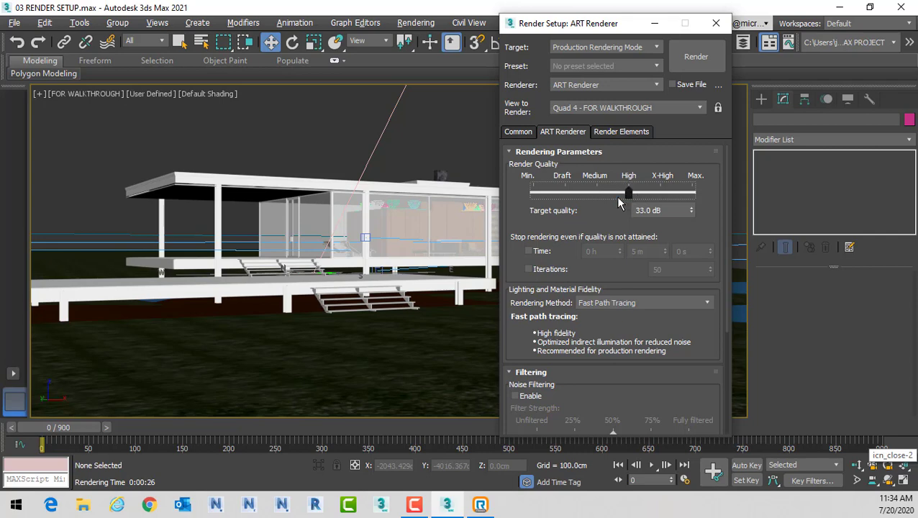
Step: Run a render of the walkthrough view to preview its noise level, and cancel it before completion
{"action": "left_click", "coordinate": [698, 63]}
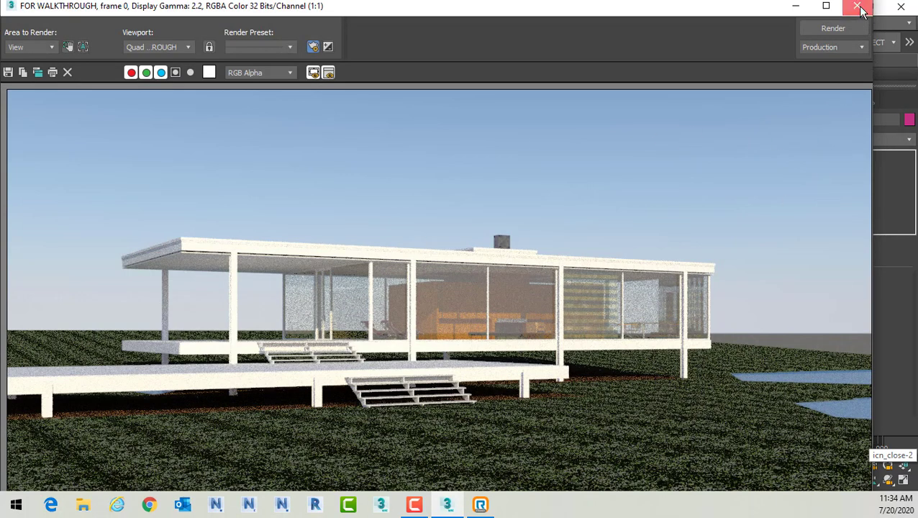
{"action": "left_click", "coordinate": [858, 7]}
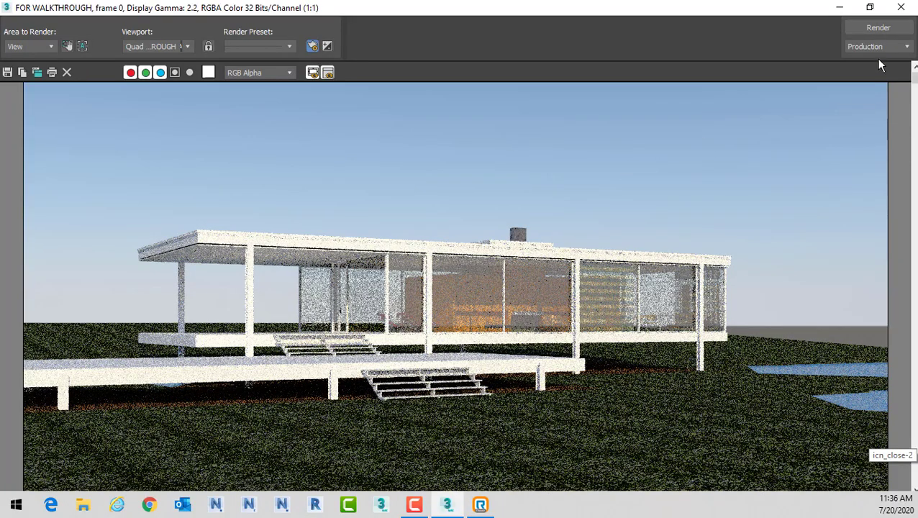
{"action": "left_click", "coordinate": [900, 7]}
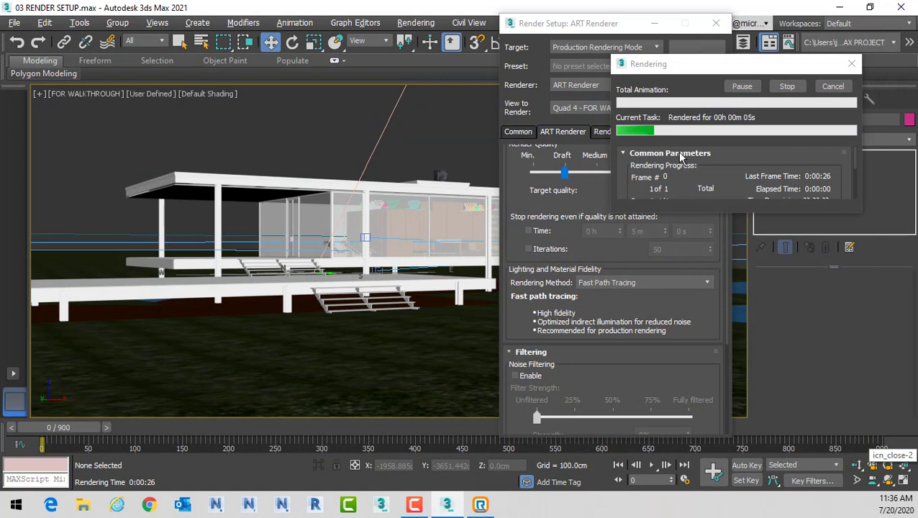
{"action": "left_click", "coordinate": [851, 64]}
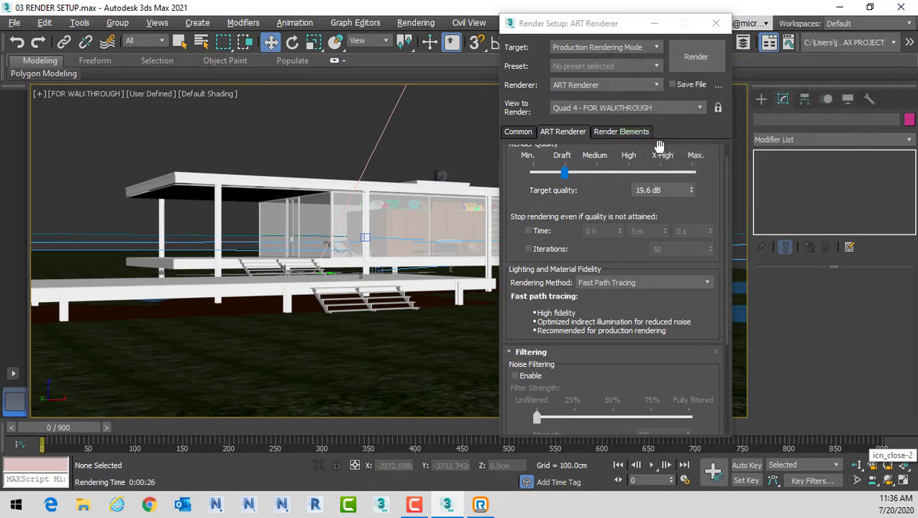
Step: Set the ART render quality to Medium, about 28.2 dB, and render the walkthrough view for inspection
{"action": "left_click_drag", "start_coordinate": [564, 173], "coordinate": [597, 171]}
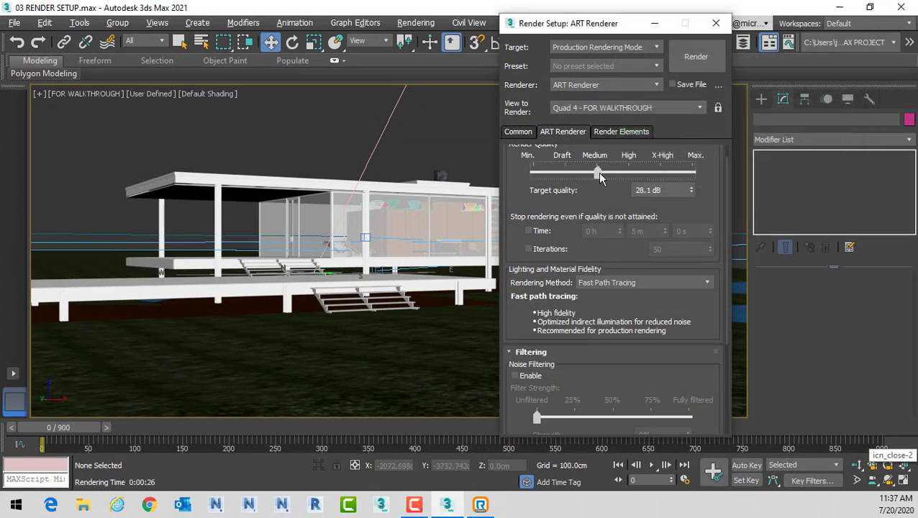
{"action": "left_click", "coordinate": [695, 58]}
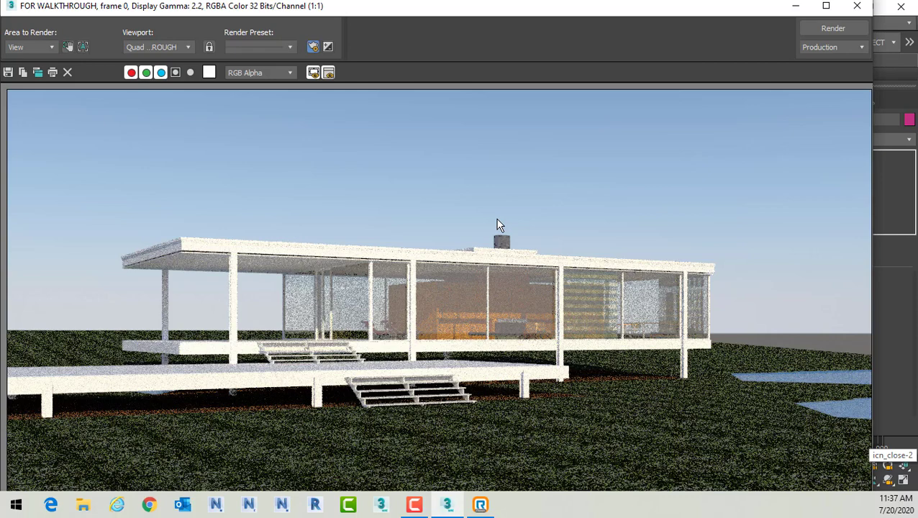
{"action": "left_click", "coordinate": [825, 6]}
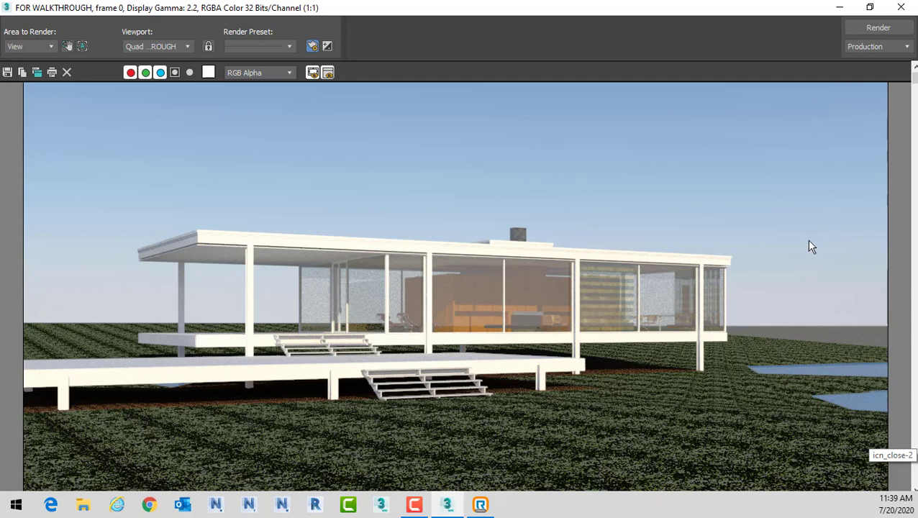
{"action": "left_click", "coordinate": [840, 7]}
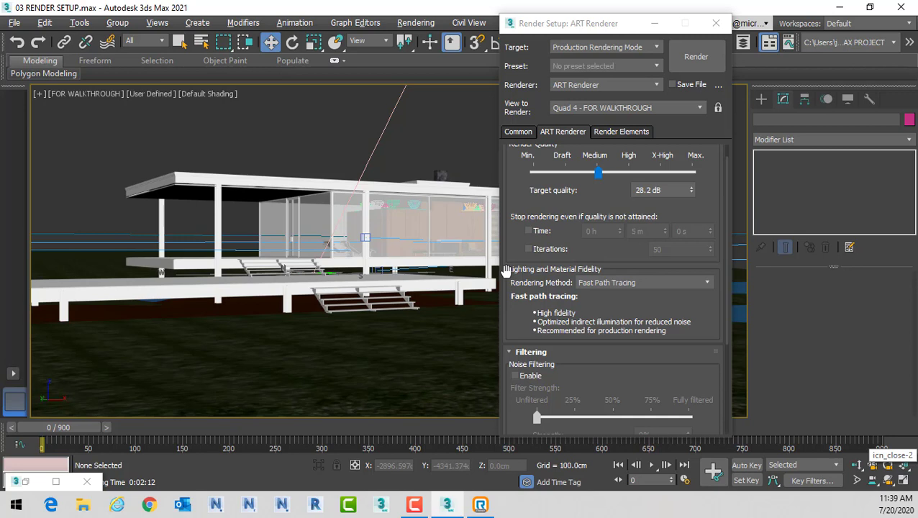
Step: Enable noise filtering at about 25% strength and render the walkthrough view again
{"action": "left_click", "coordinate": [515, 379]}
{"action": "left_click", "coordinate": [515, 376]}
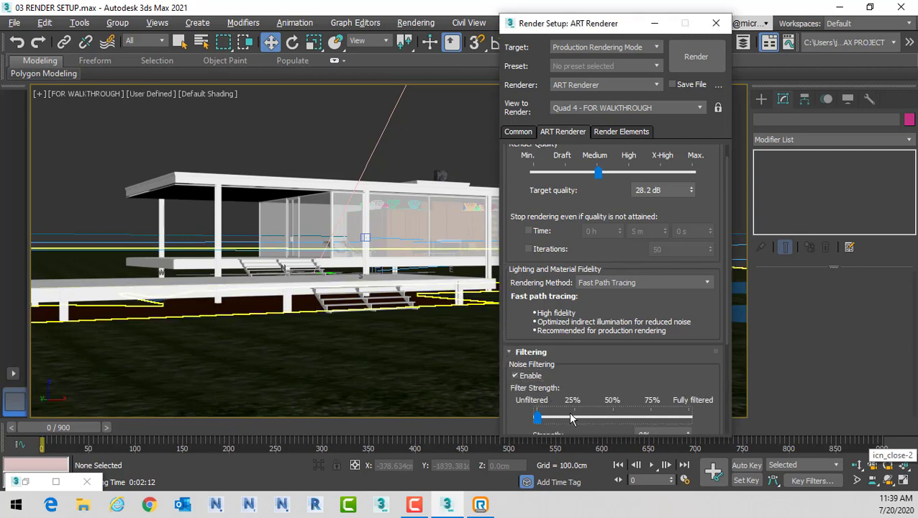
{"action": "left_click_drag", "start_coordinate": [537, 419], "coordinate": [573, 424]}
{"action": "left_click", "coordinate": [697, 58]}
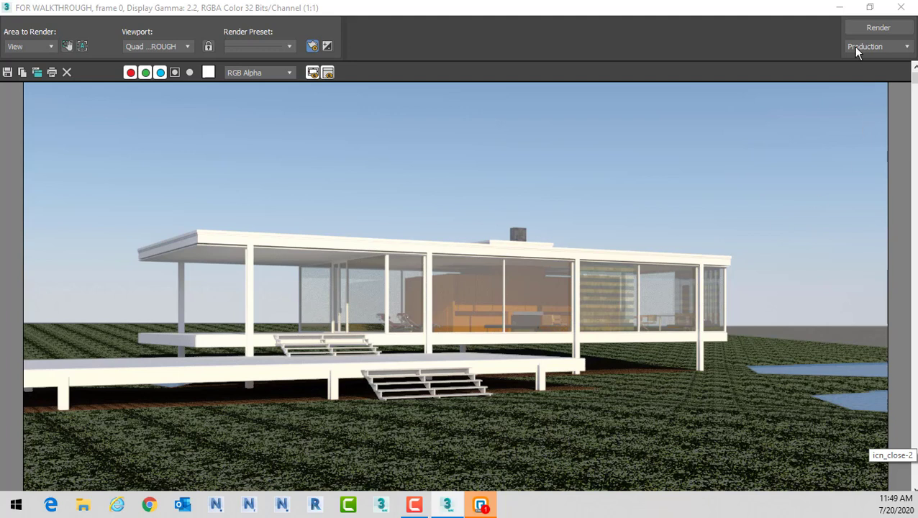
{"action": "left_click", "coordinate": [839, 9]}
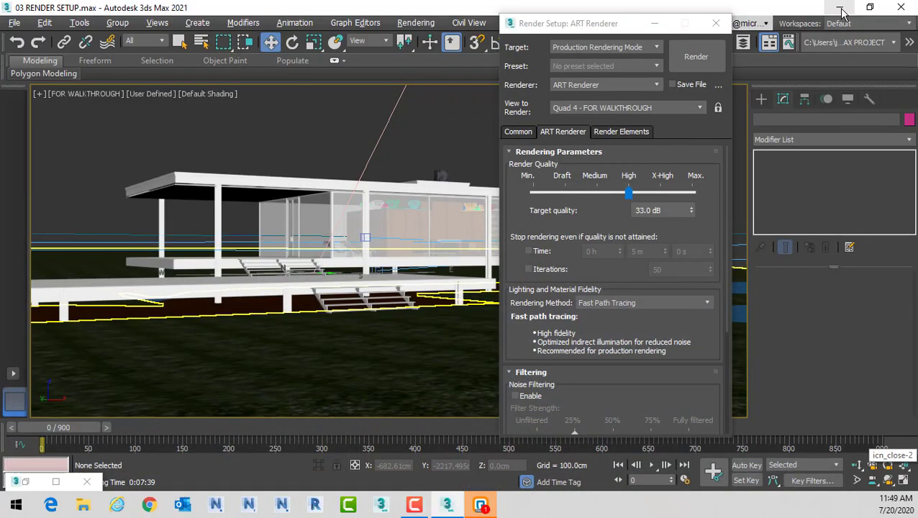
Step: Start one more render at High quality without noise filtering, and cancel it
{"action": "left_click", "coordinate": [695, 63]}
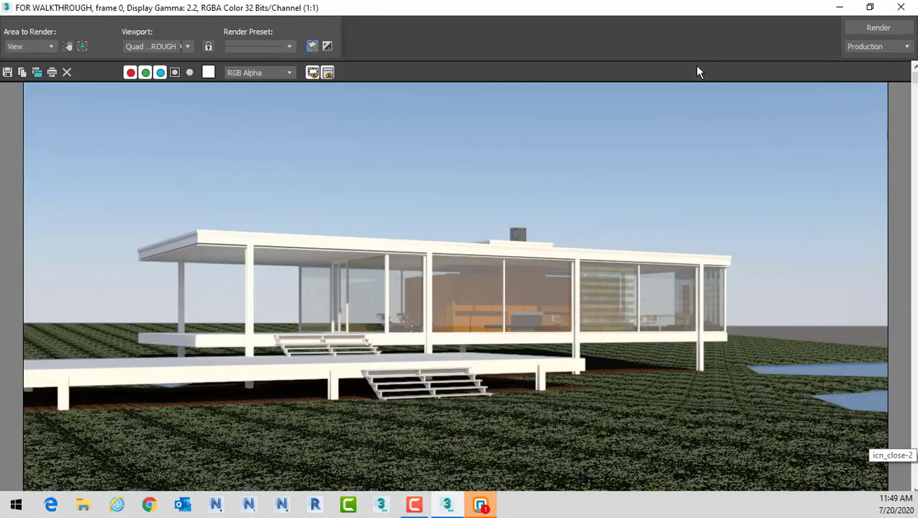
{"action": "left_click", "coordinate": [840, 10]}
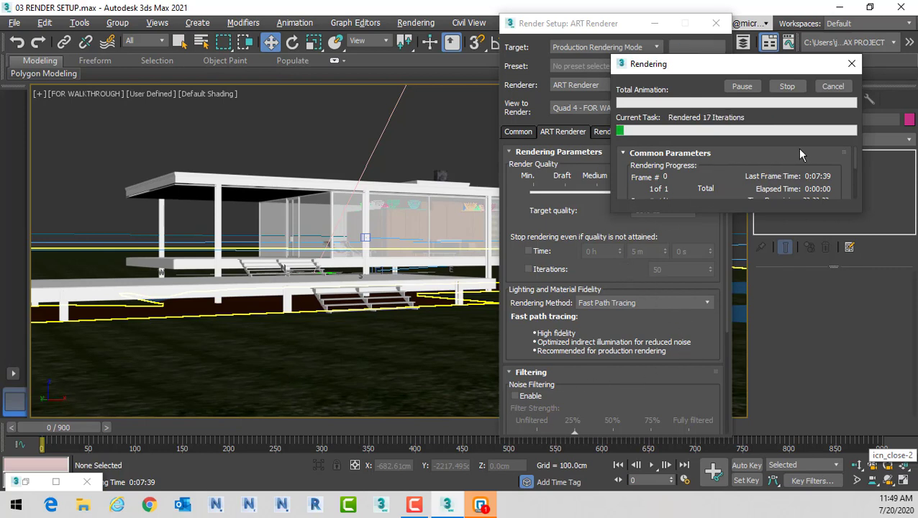
{"action": "left_click", "coordinate": [851, 65]}
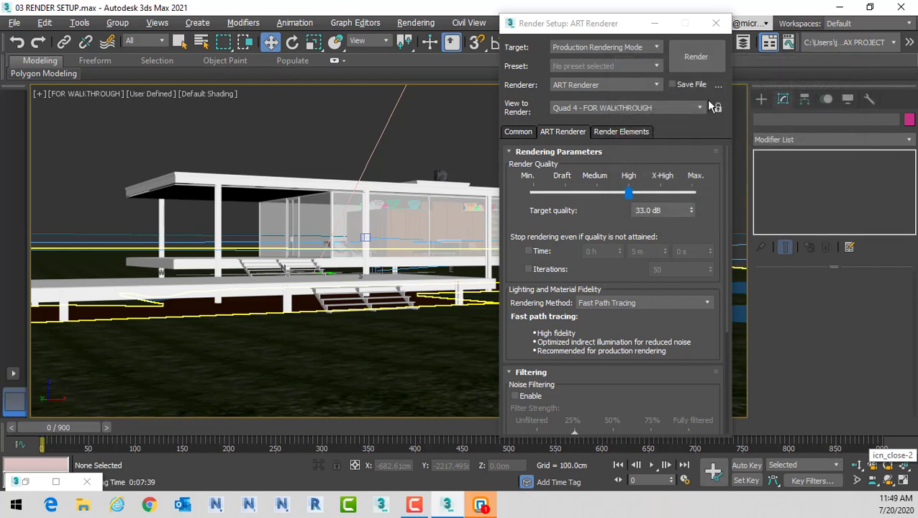